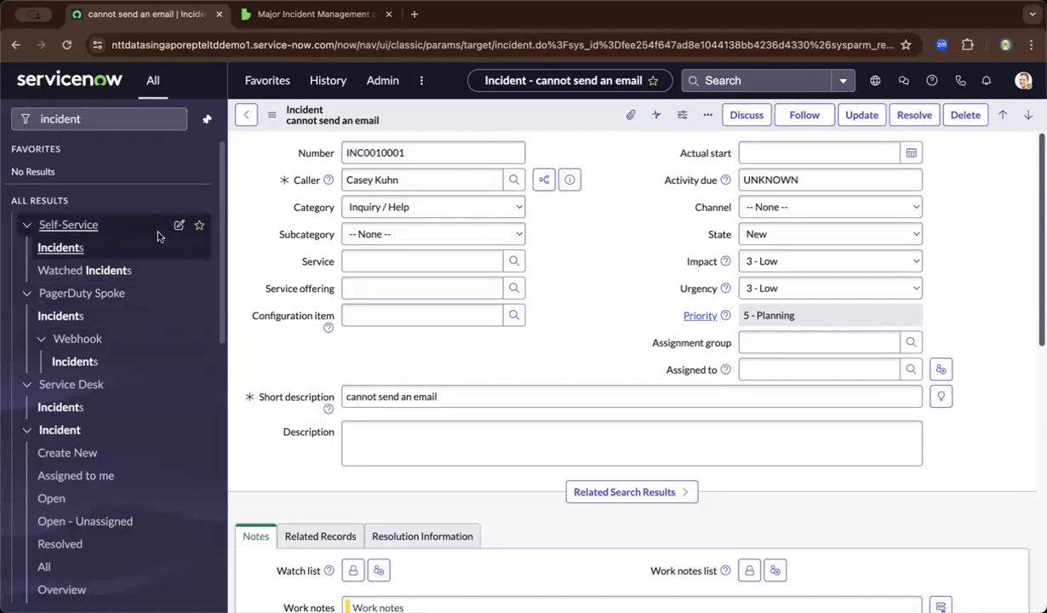
# Step: Examine the modules listed under Incident and Major Incidents in the application navigator
pyautogui.scroll(-4, 170, 213)
pyautogui.scroll(-3, 157, 235)
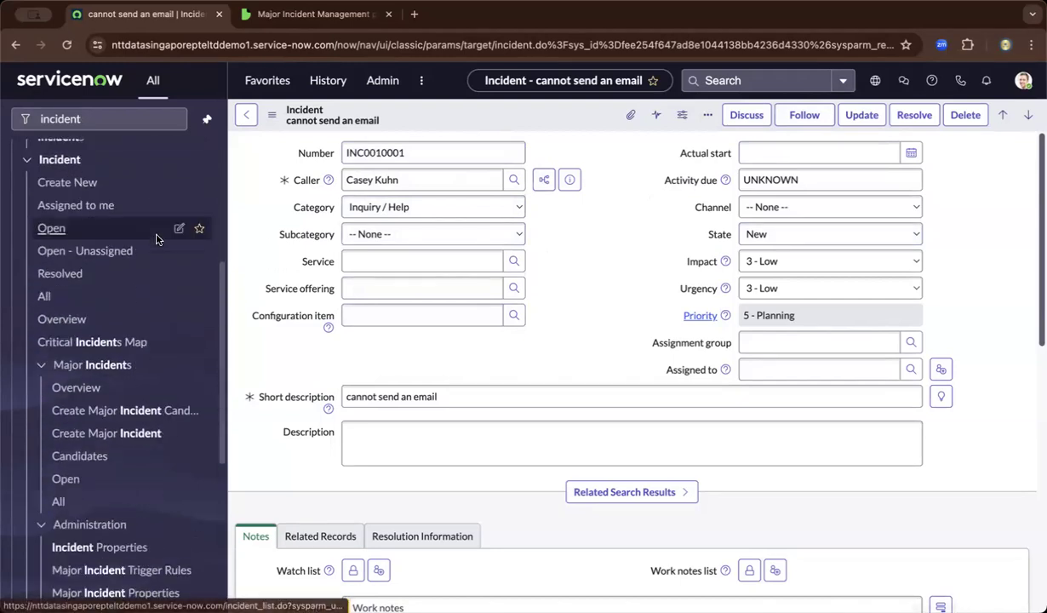
pyautogui.scroll(-2, 155, 239)
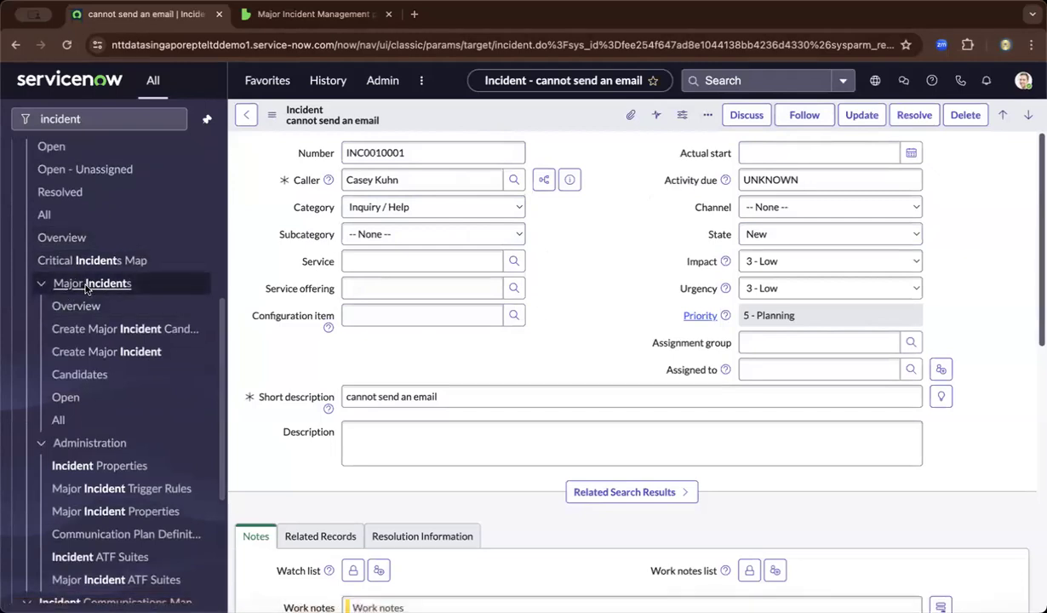
pyautogui.scroll(3, 86, 289)
pyautogui.scroll(-2, 86, 289)
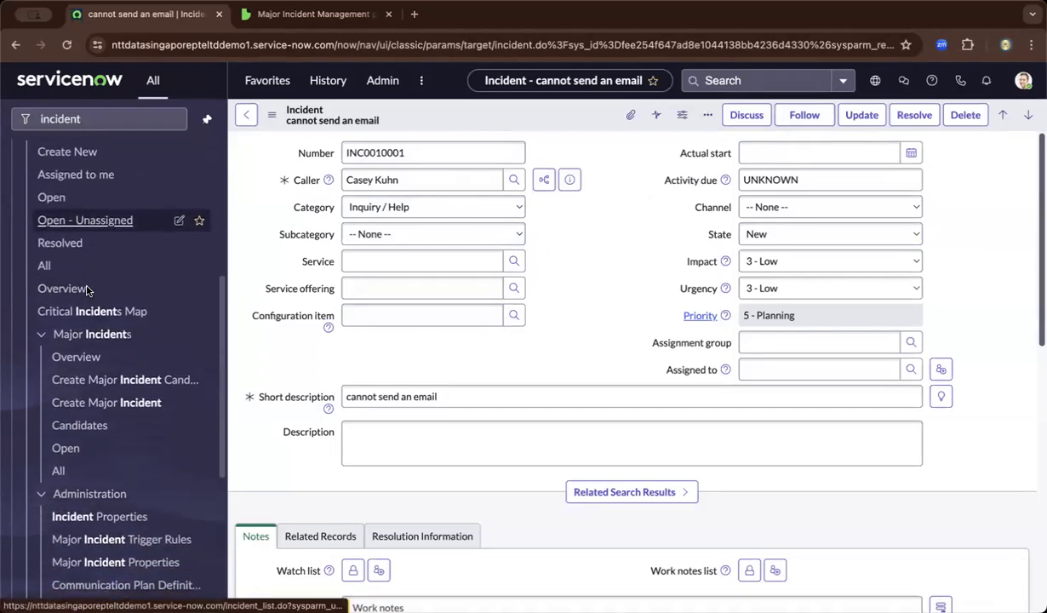
pyautogui.scroll(1, 68, 212)
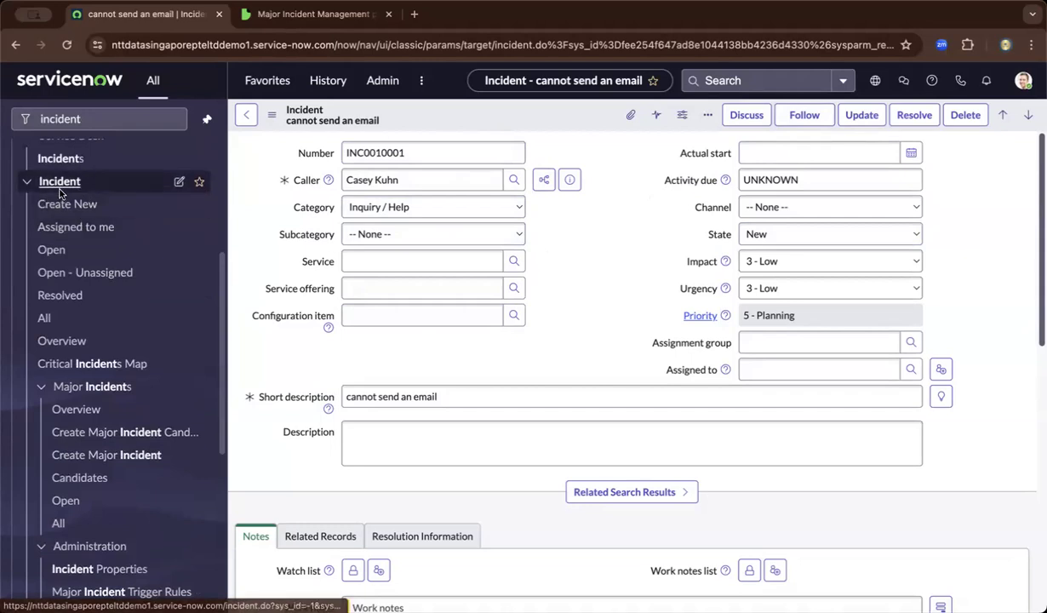
pyautogui.scroll(-1, 86, 244)
pyautogui.scroll(-1, 72, 256)
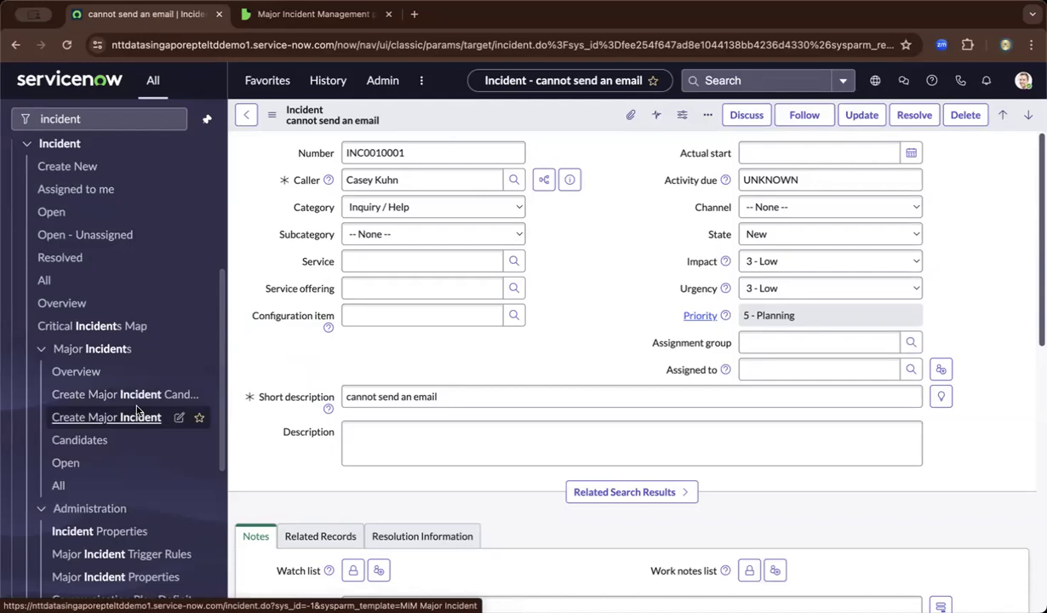
pyautogui.rightClick(451, 117)
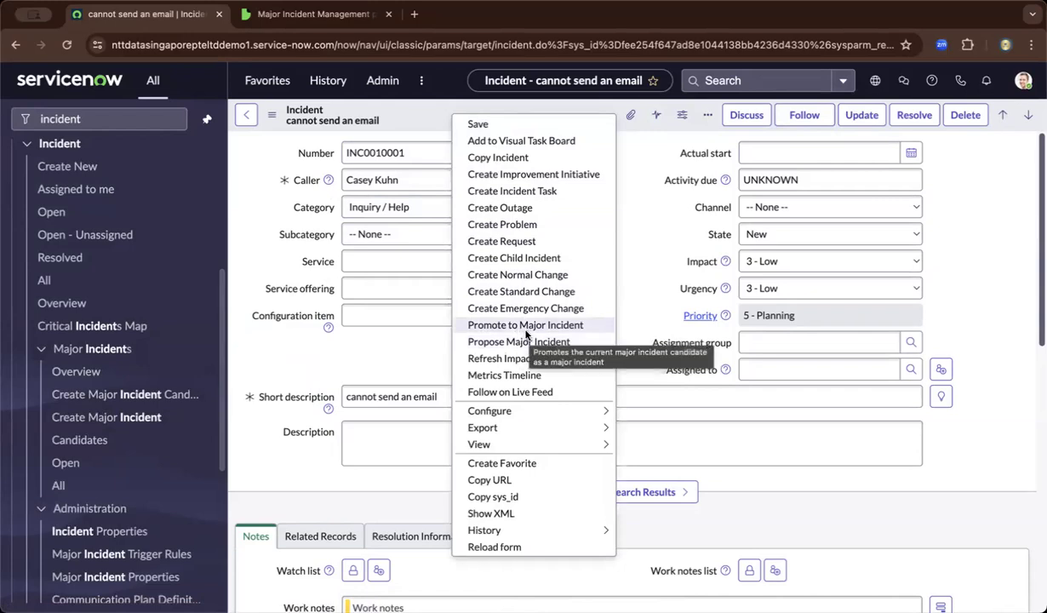
pyautogui.click(400, 101)
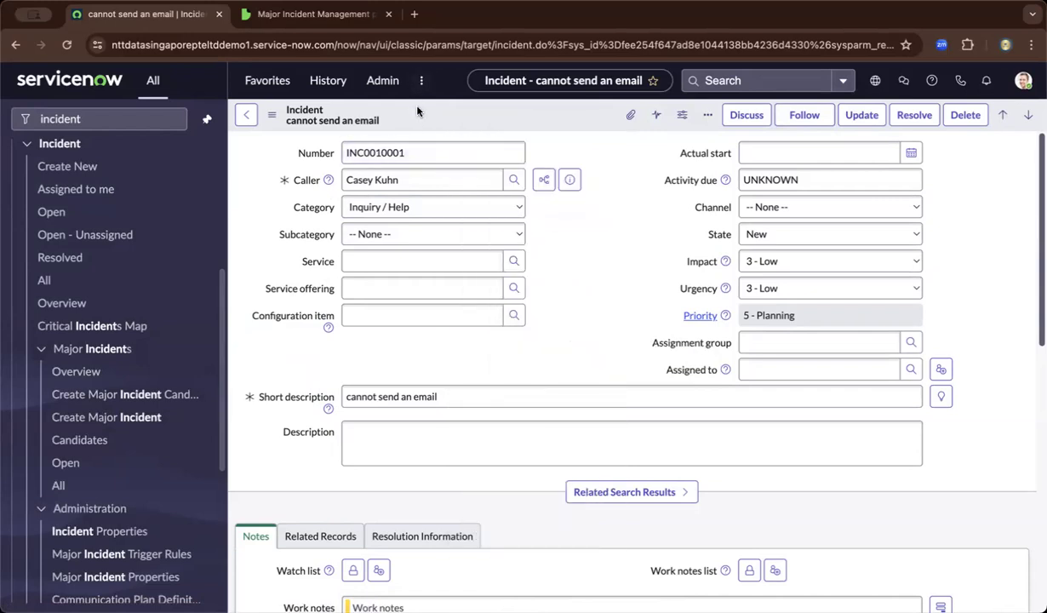
pyautogui.click(1022, 82)
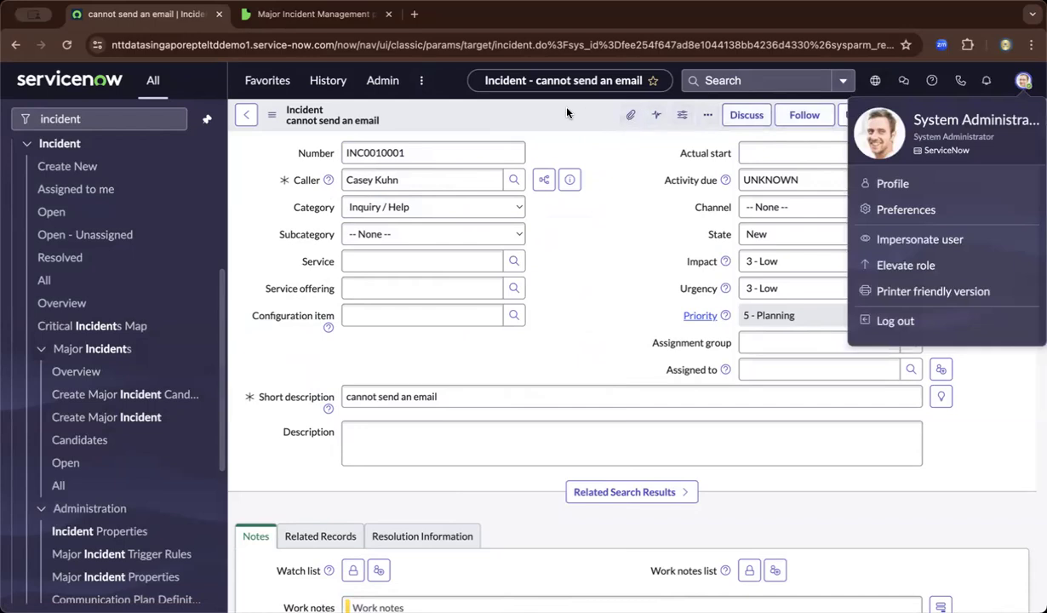
pyautogui.click(529, 115)
# Step: Propose the "cannot send an email" incident as a major incident, with the work notes "this is a sample proposal"
pyautogui.rightClick(529, 115)
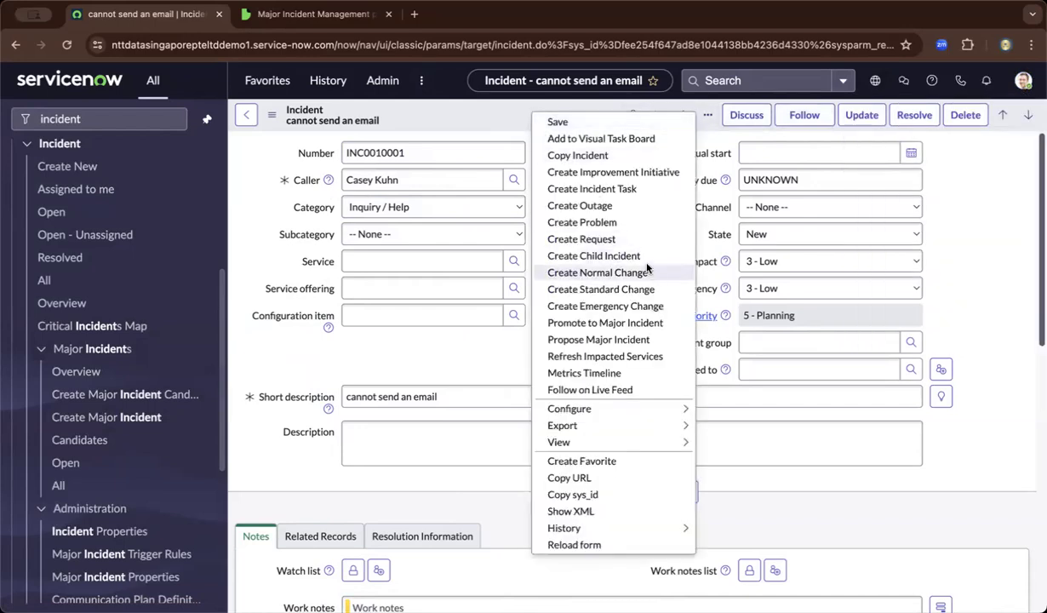
pyautogui.click(612, 340)
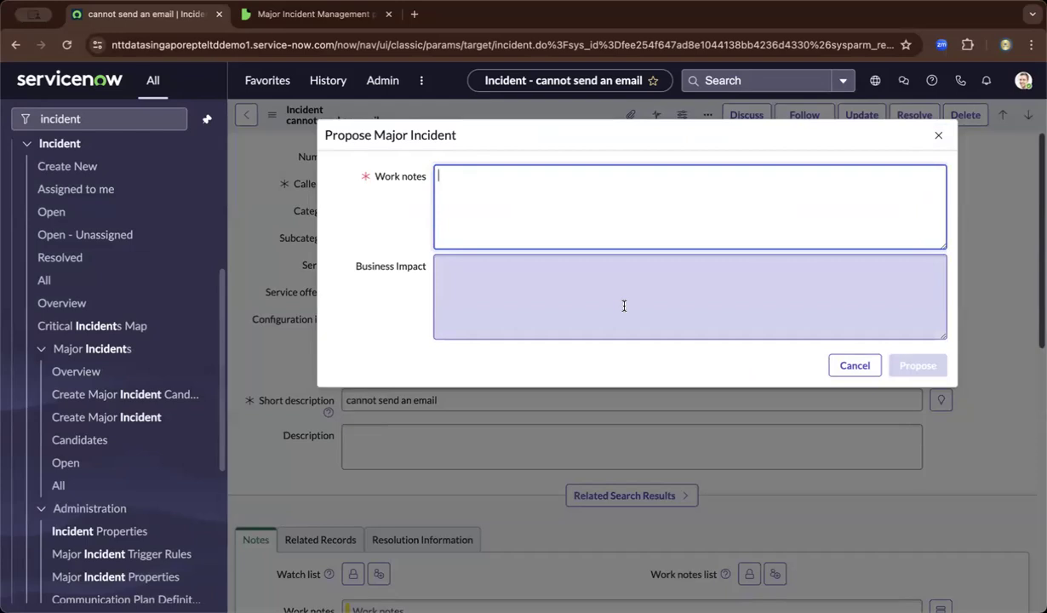
pyautogui.write('this is a')
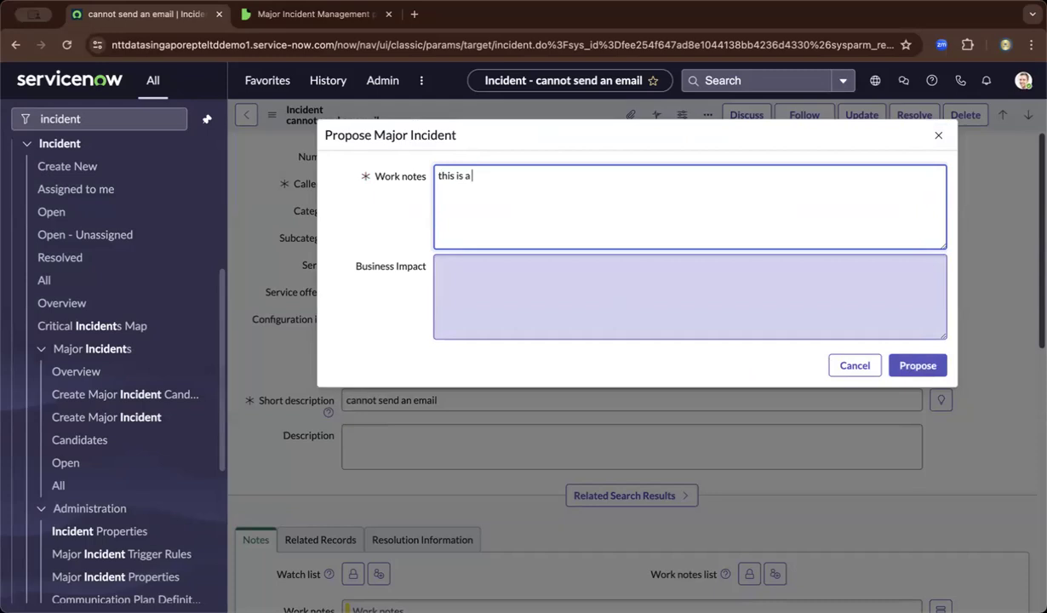
pyautogui.write(' sample proposal')
pyautogui.click(572, 277)
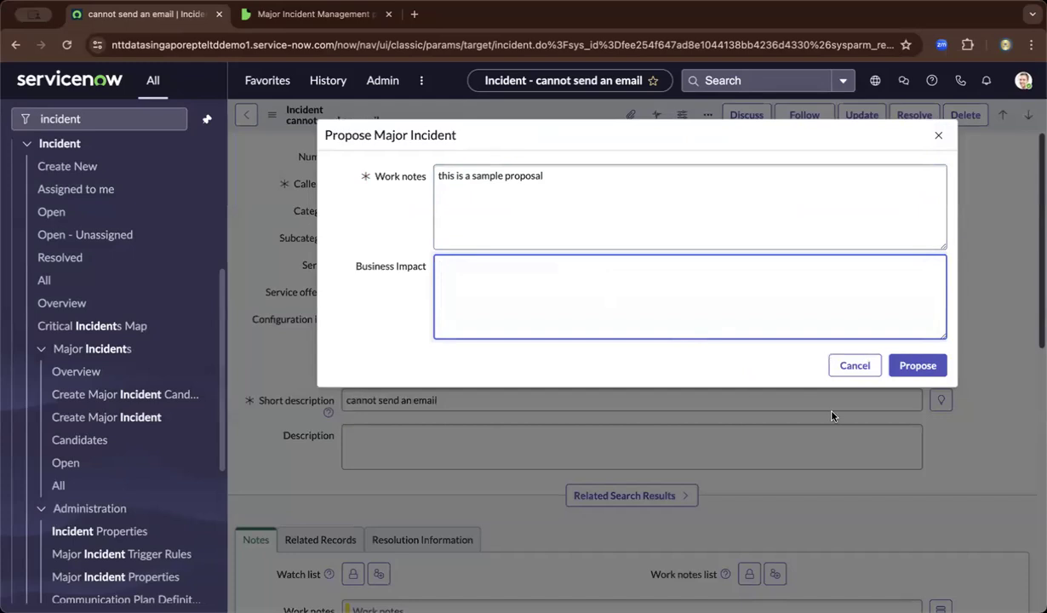
pyautogui.click(920, 366)
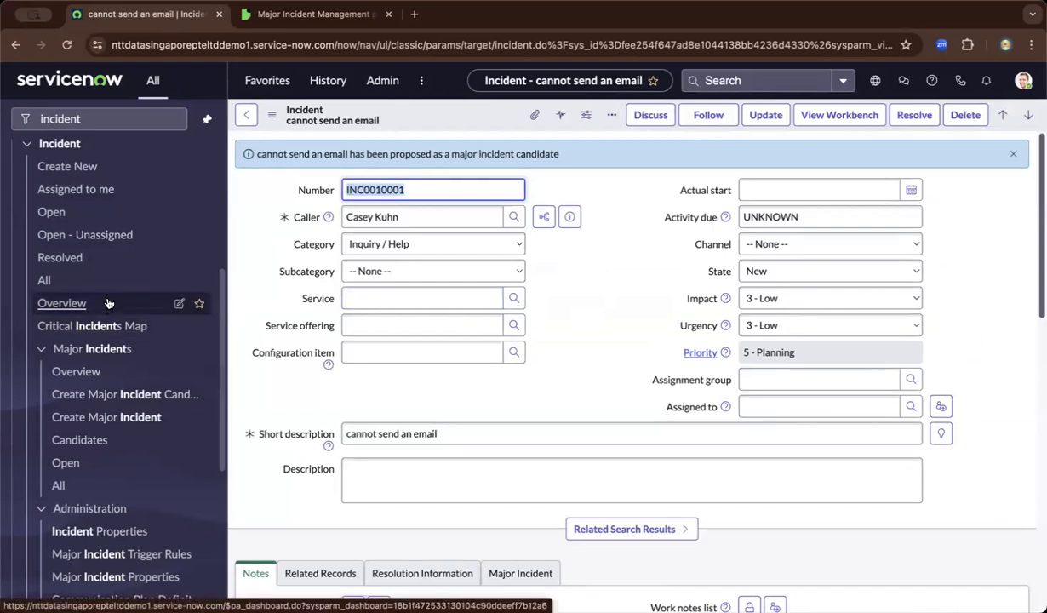
# Step: Open the "cannot send an email" record from the list of major incident candidates
pyautogui.scroll(-5, 108, 303)
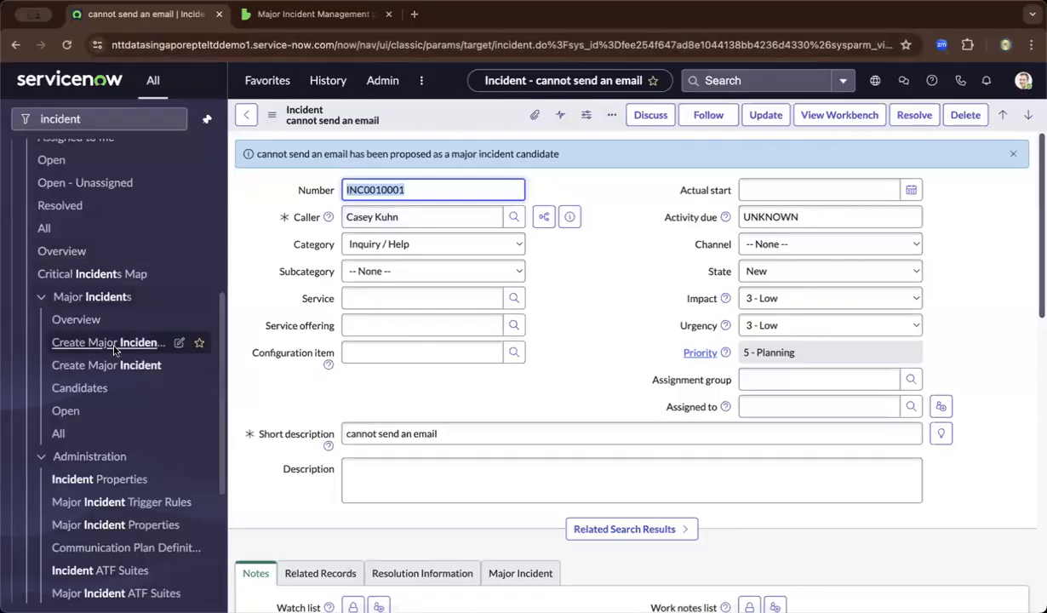
pyautogui.click(80, 391)
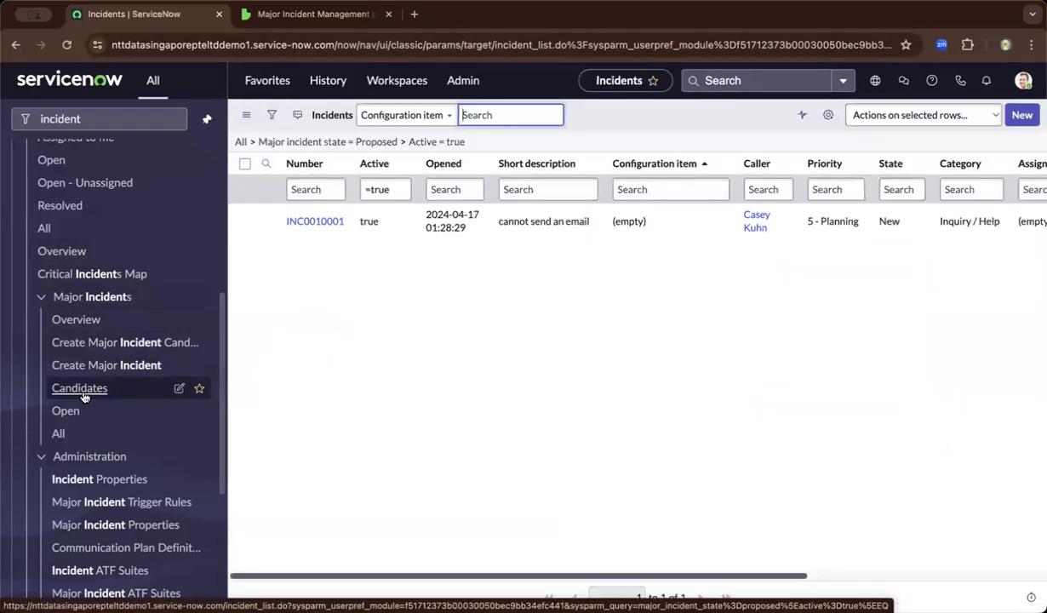
pyautogui.click(311, 224)
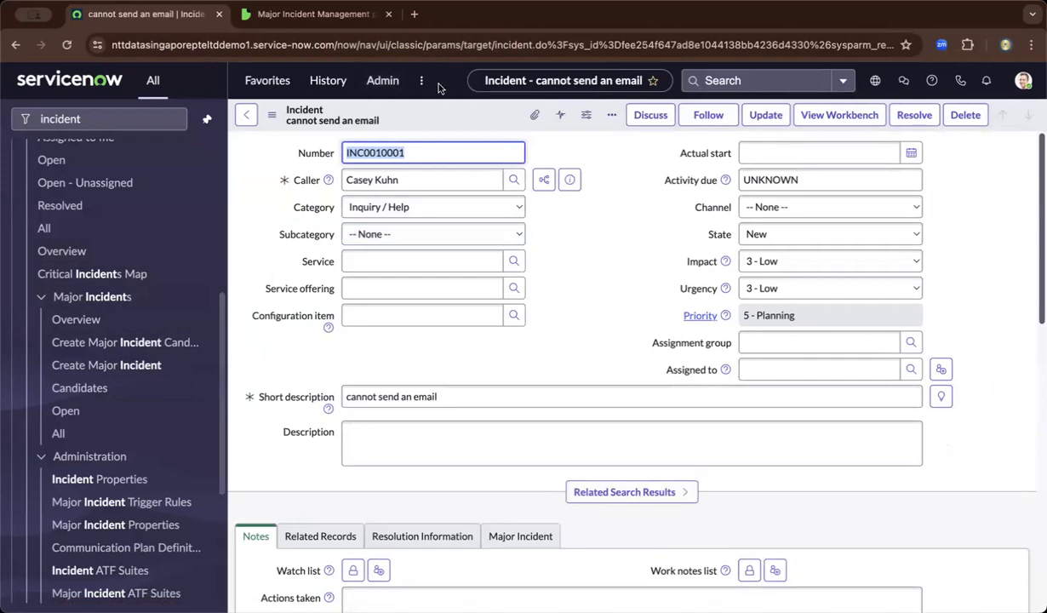
# Step: Promote the candidate to a major incident, with the work notes "major incident promoted"
pyautogui.click(271, 115)
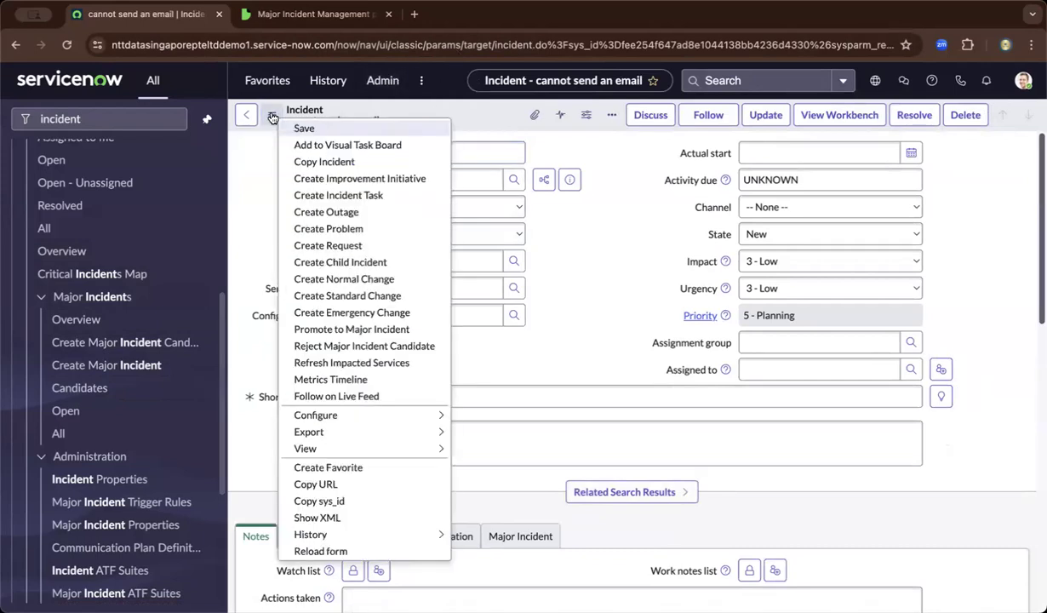
pyautogui.click(324, 330)
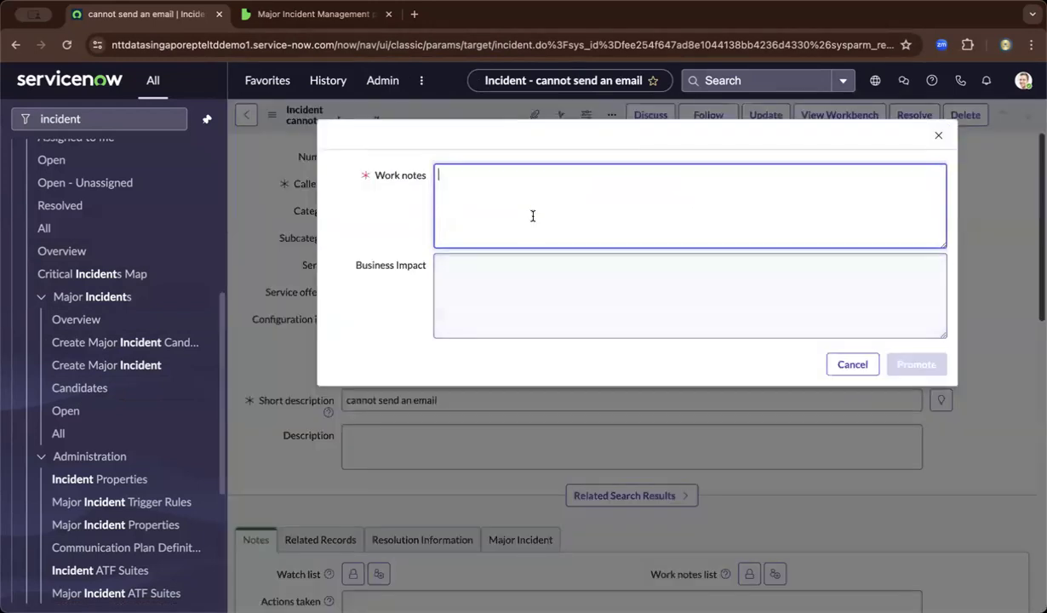
pyautogui.write('major')
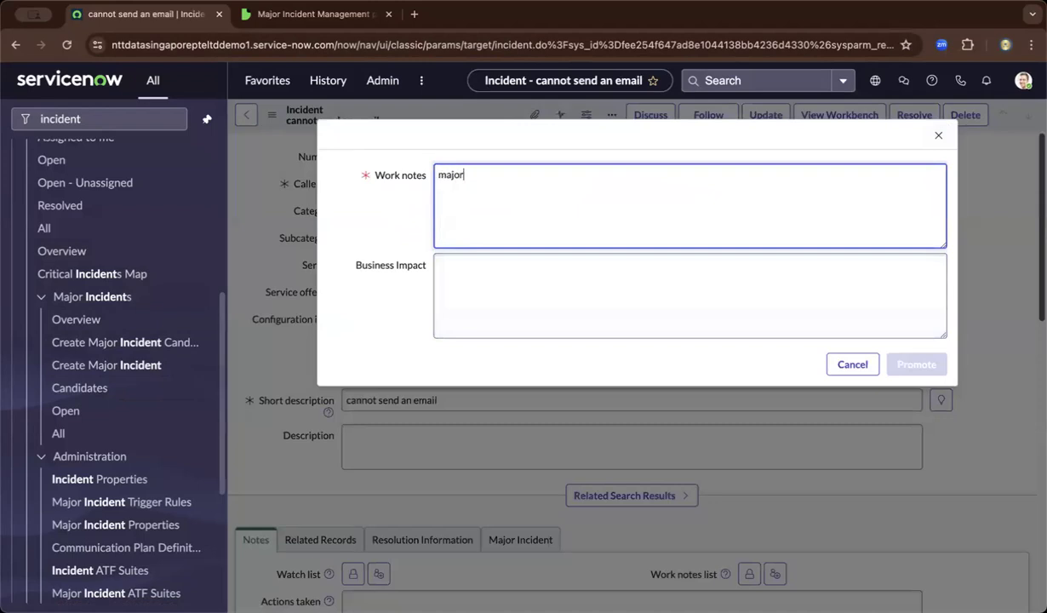
pyautogui.write(' incident')
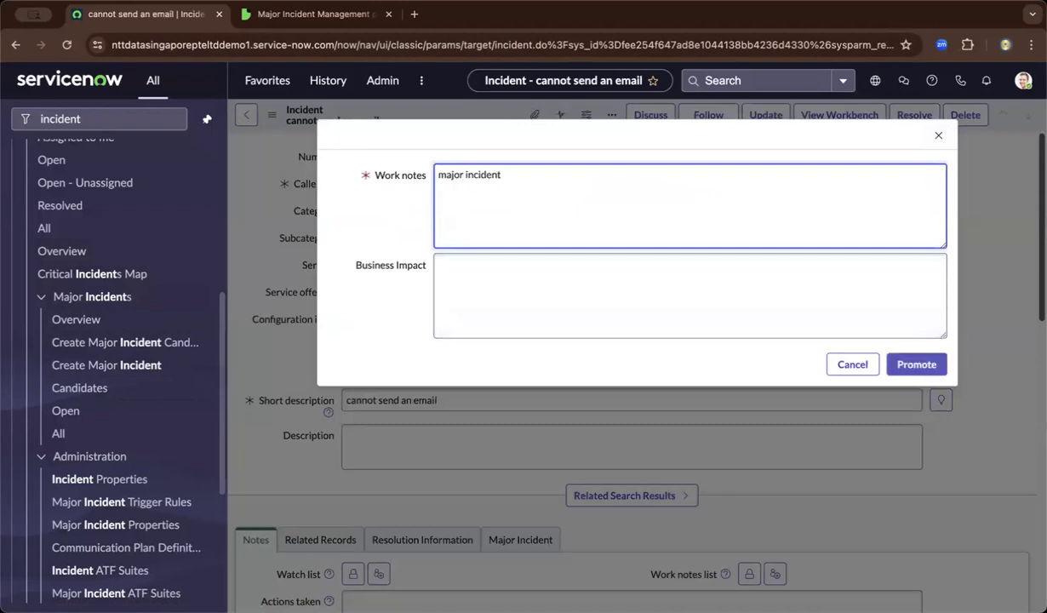
pyautogui.write(' promoted')
pyautogui.click(912, 364)
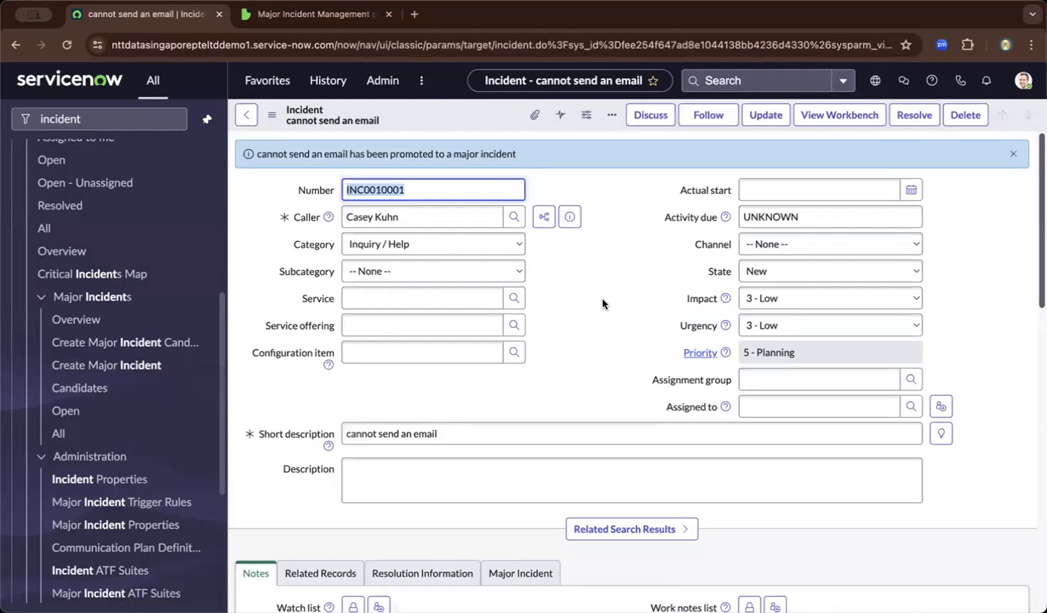
# Step: Examine the Major Incident details on the incident form, including its state, promotion, business impact and probable cause fields
pyautogui.scroll(-3, 607, 315)
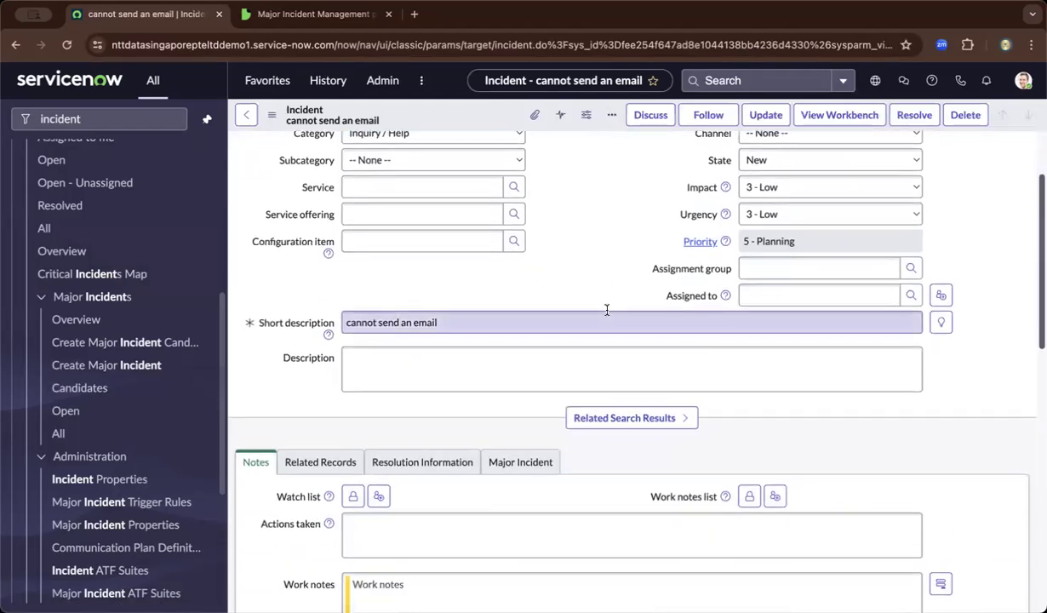
pyautogui.scroll(-2, 598, 288)
pyautogui.click(511, 392)
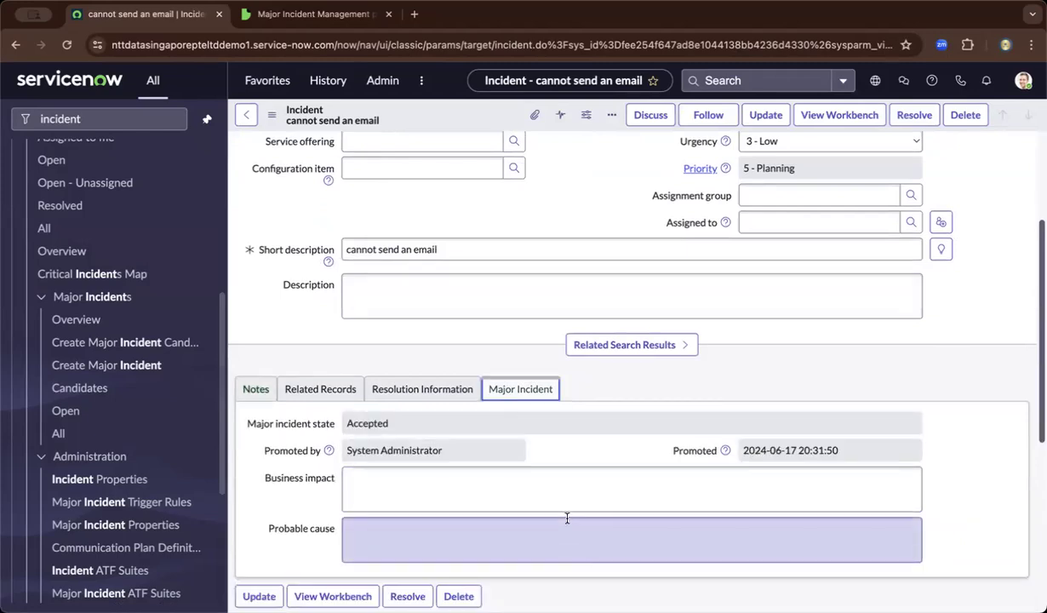
pyautogui.scroll(-1, 513, 468)
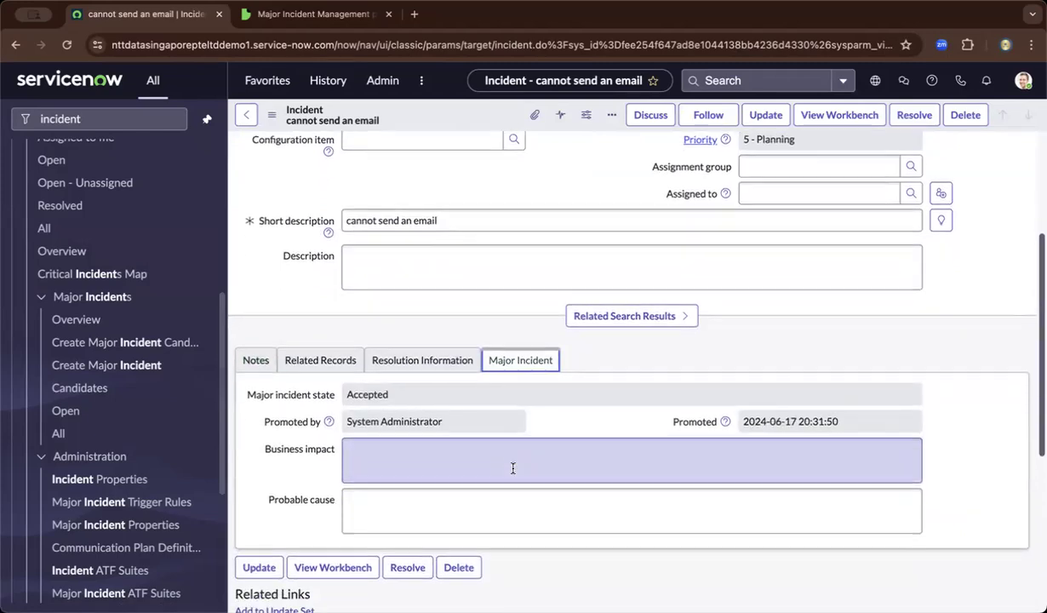
pyautogui.scroll(-1, 545, 459)
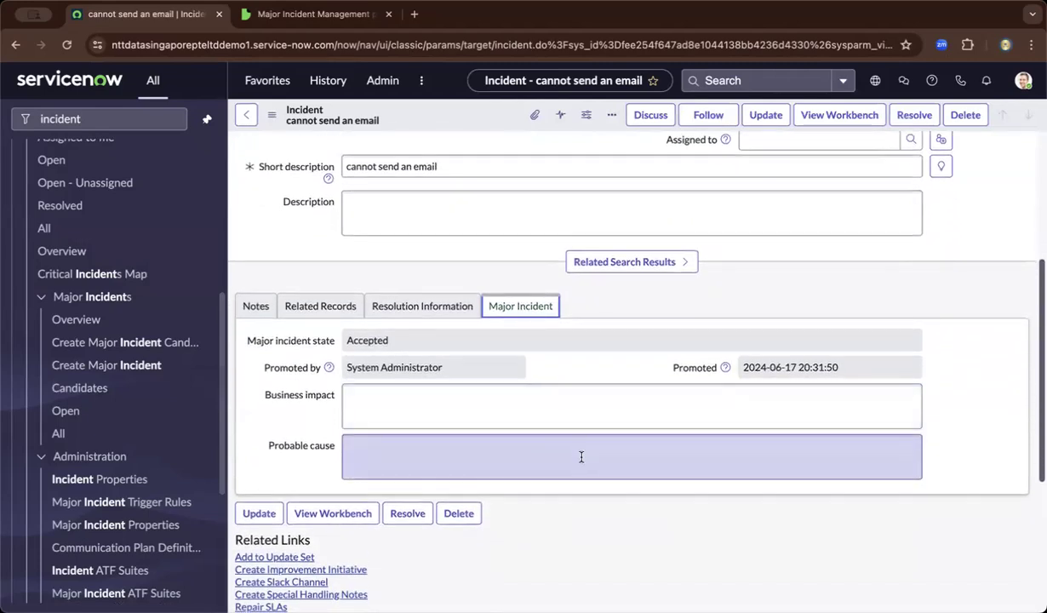
pyautogui.scroll(4, 573, 416)
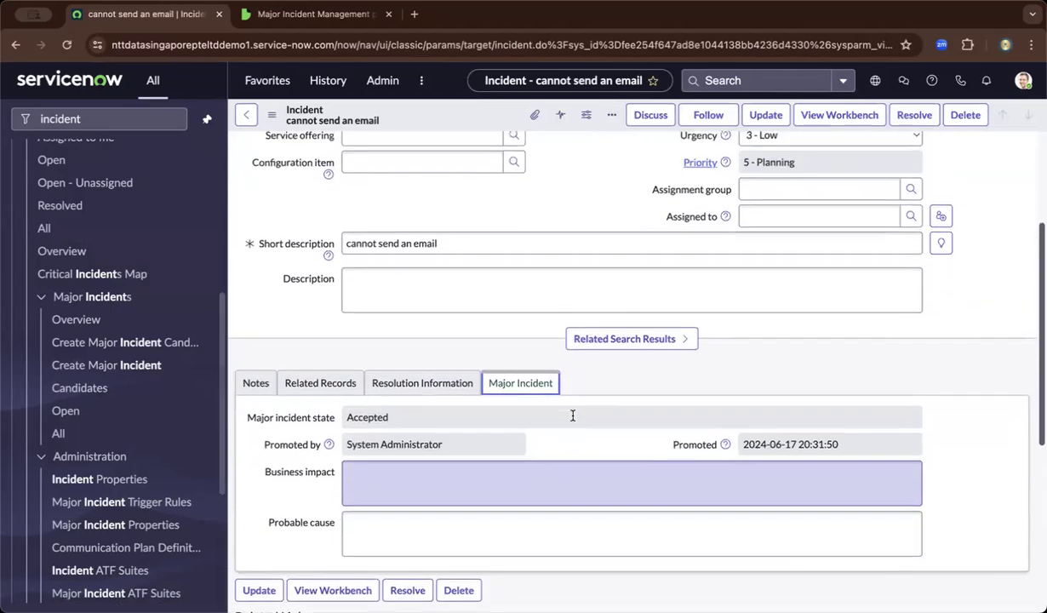
pyautogui.scroll(1, 573, 417)
pyautogui.scroll(-3, 573, 418)
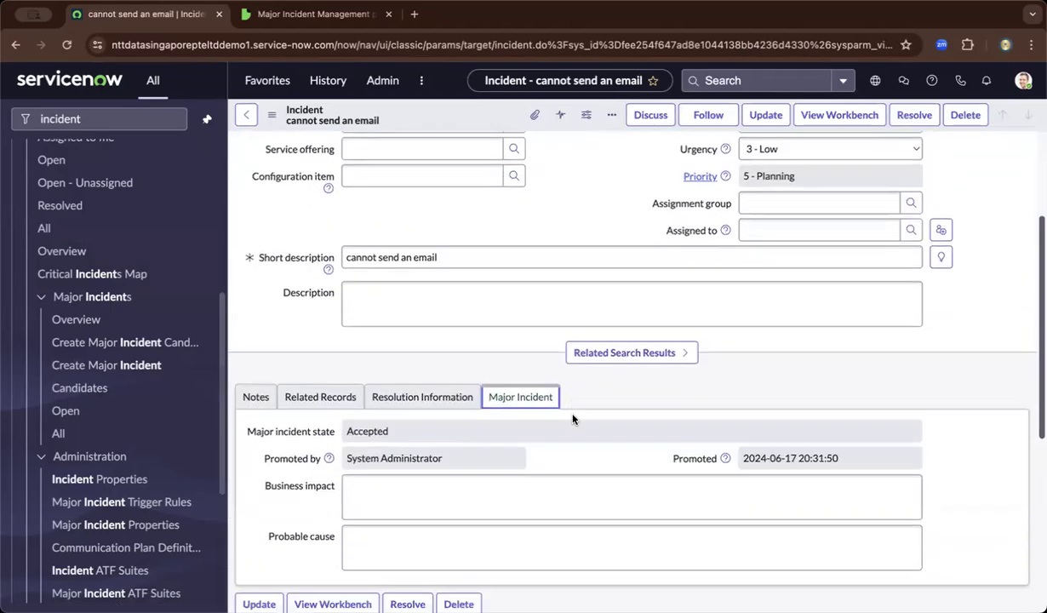
pyautogui.scroll(-1, 563, 430)
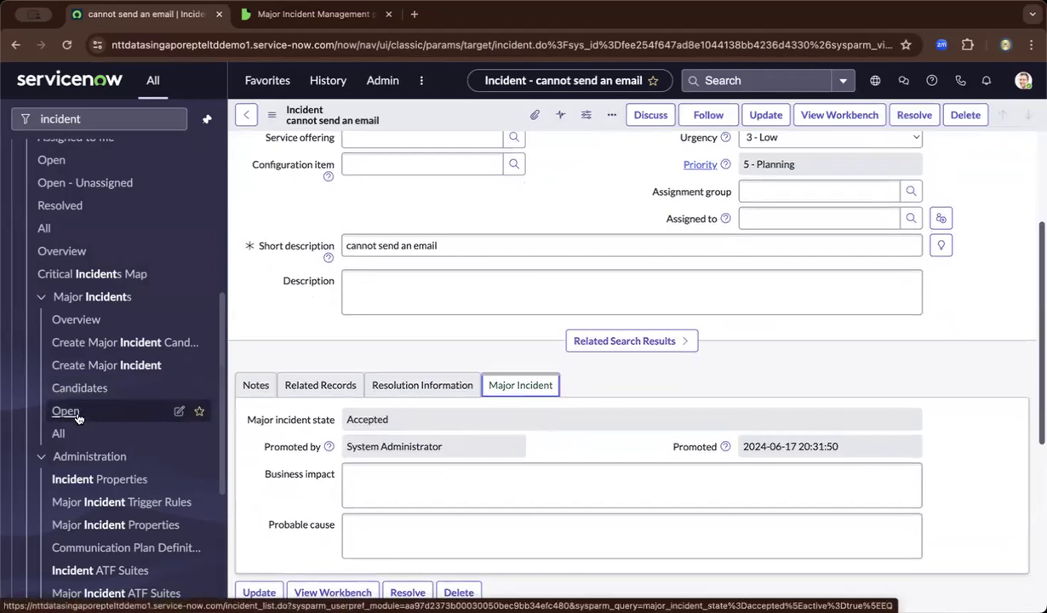
# Step: Open the "cannot send an email" record from the list of open major incidents
pyautogui.click(66, 411)
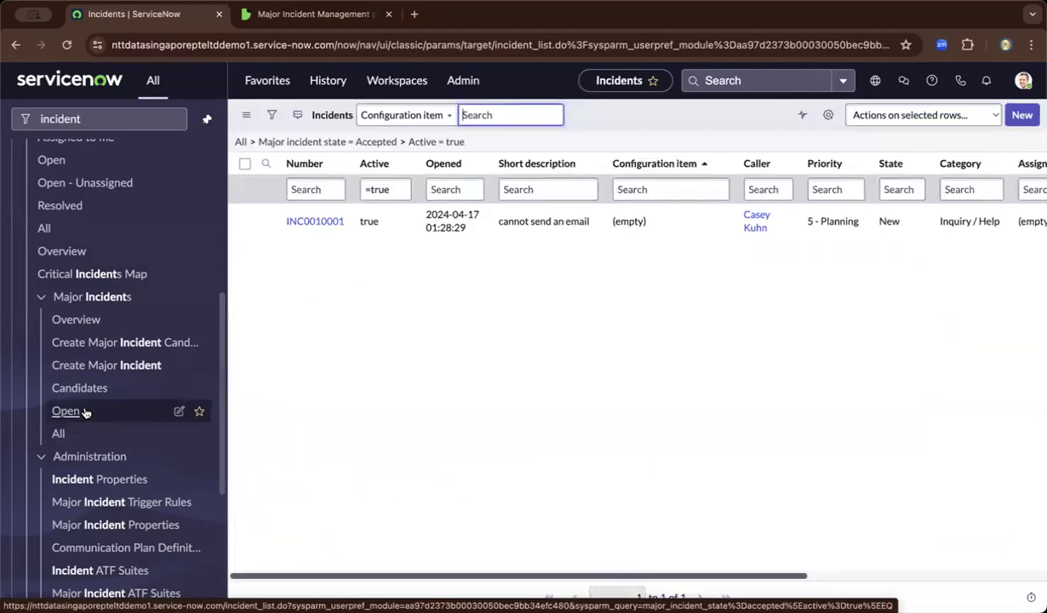
pyautogui.click(305, 222)
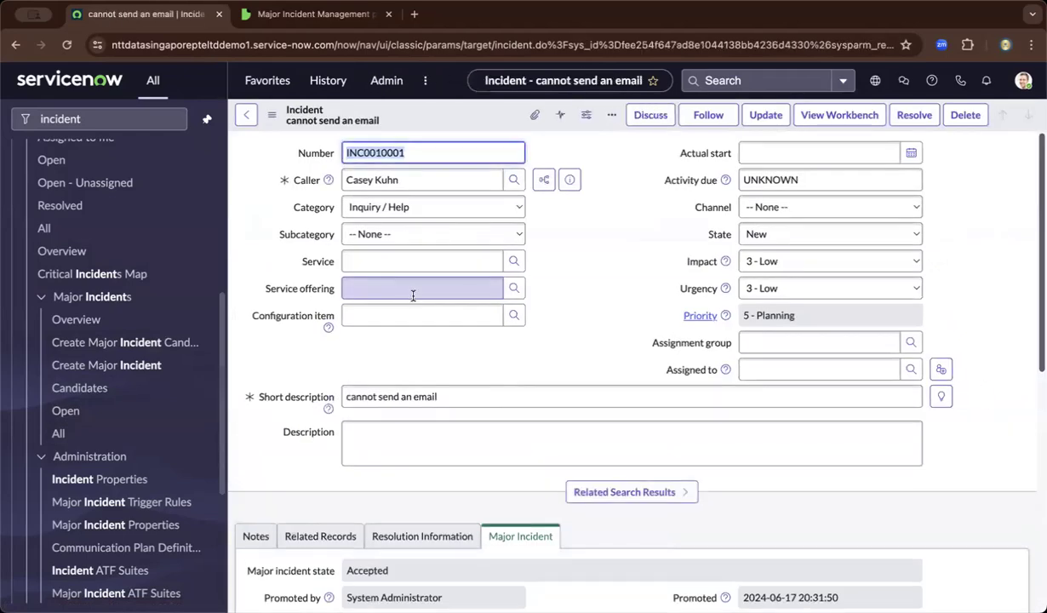
pyautogui.scroll(-3, 561, 355)
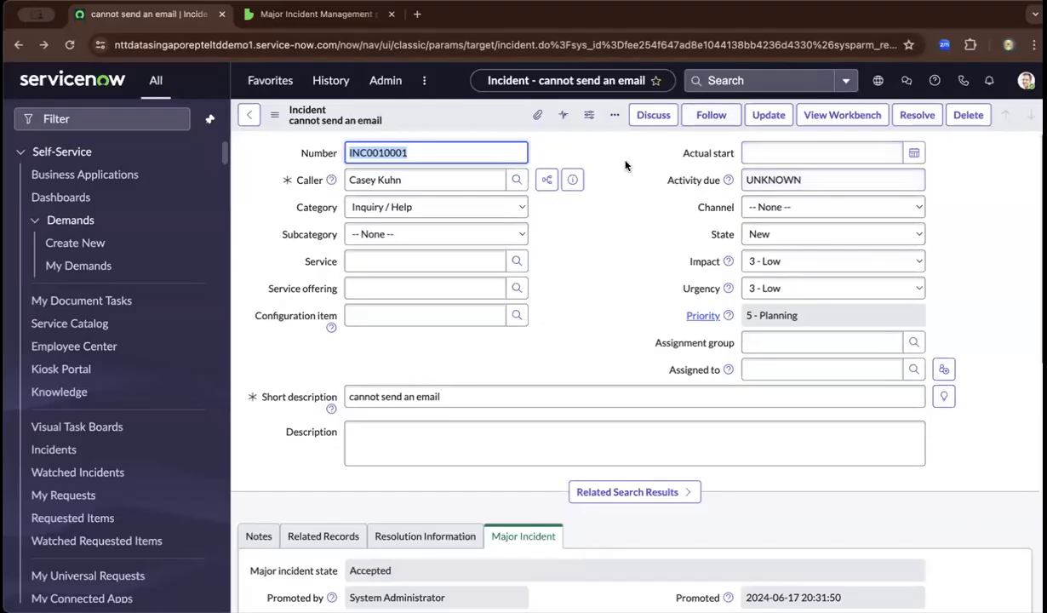
# Step: Open the major incident in the workbench and examine its summary, from latest activity and groups through impacted services, outages, child incidents and incident tasks
pyautogui.click(842, 117)
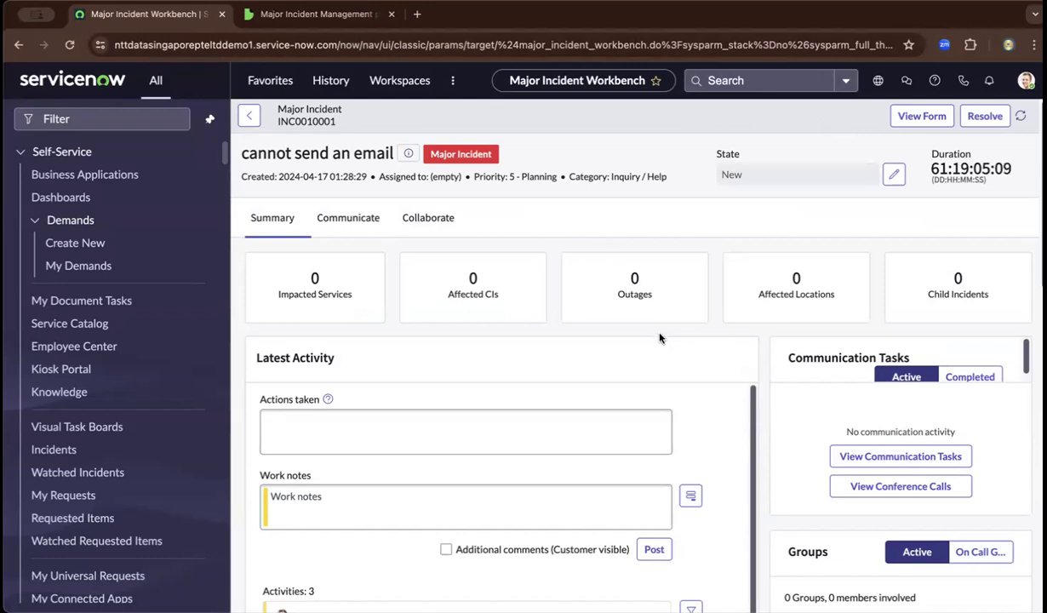
pyautogui.scroll(-3, 682, 366)
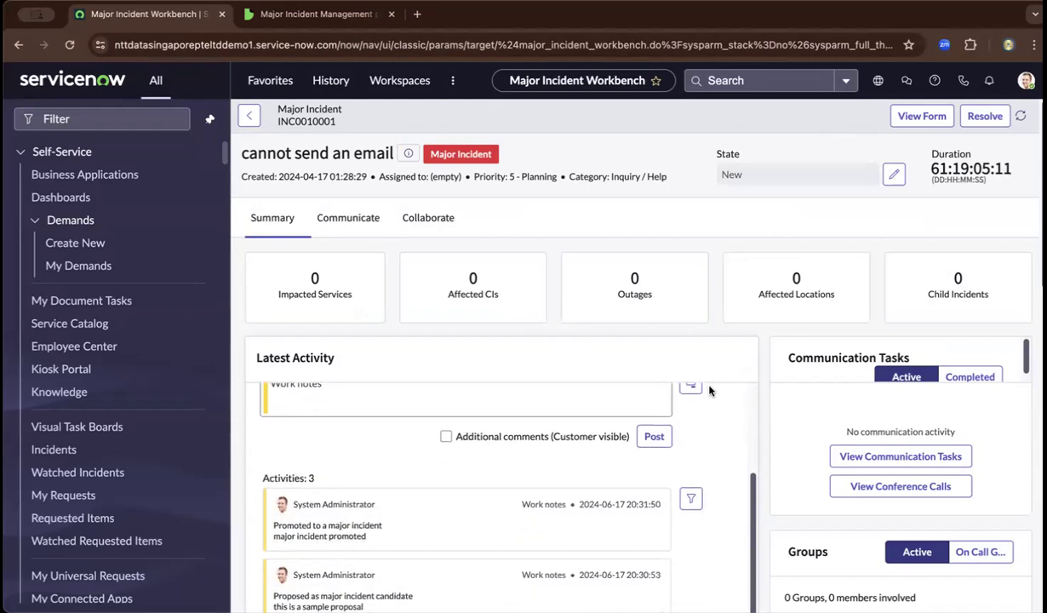
pyautogui.scroll(-5, 709, 383)
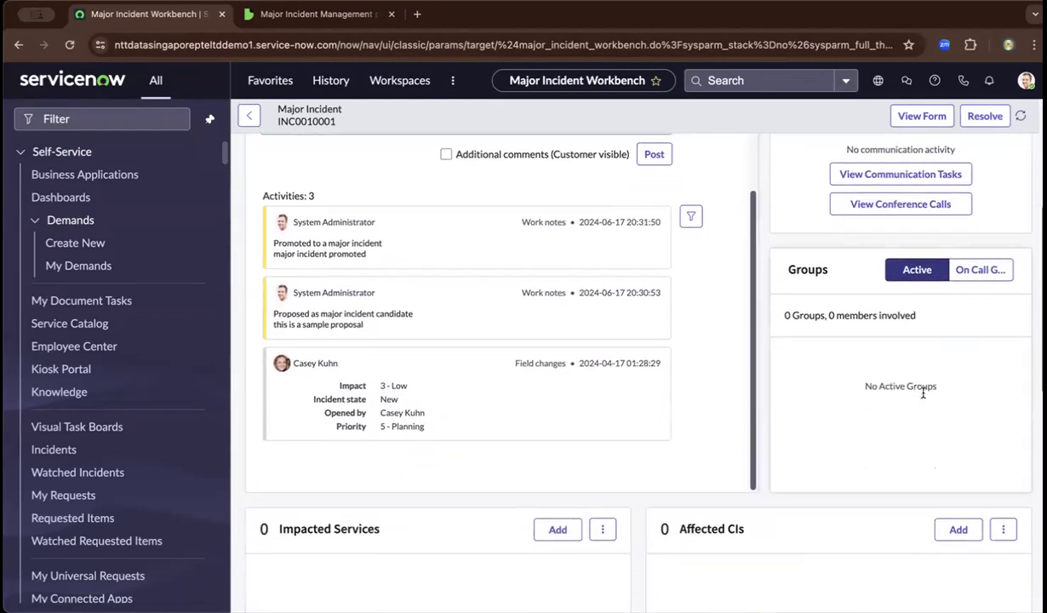
pyautogui.scroll(-3, 923, 392)
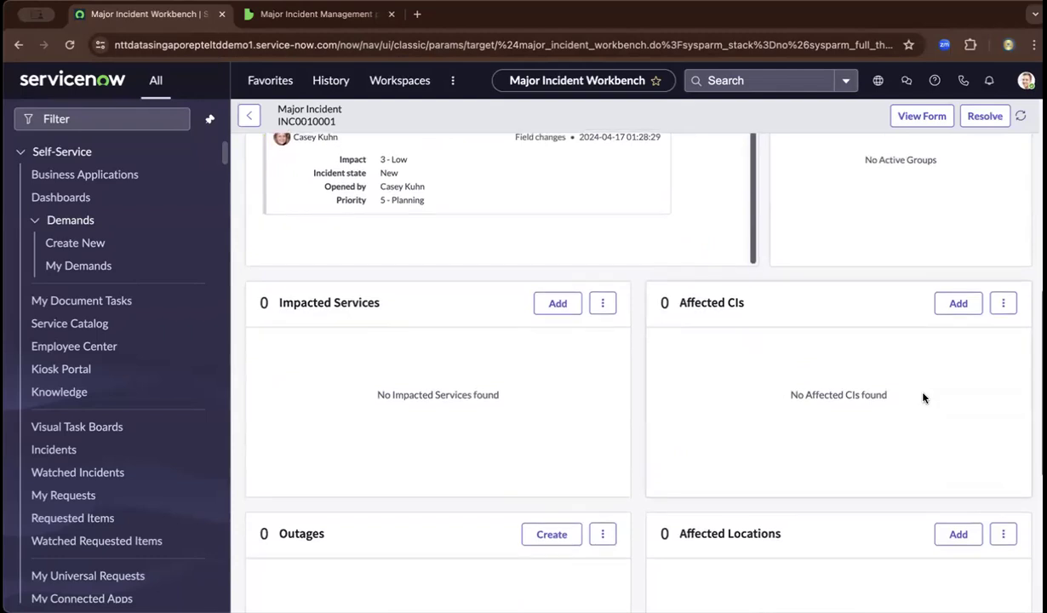
pyautogui.scroll(-2, 924, 397)
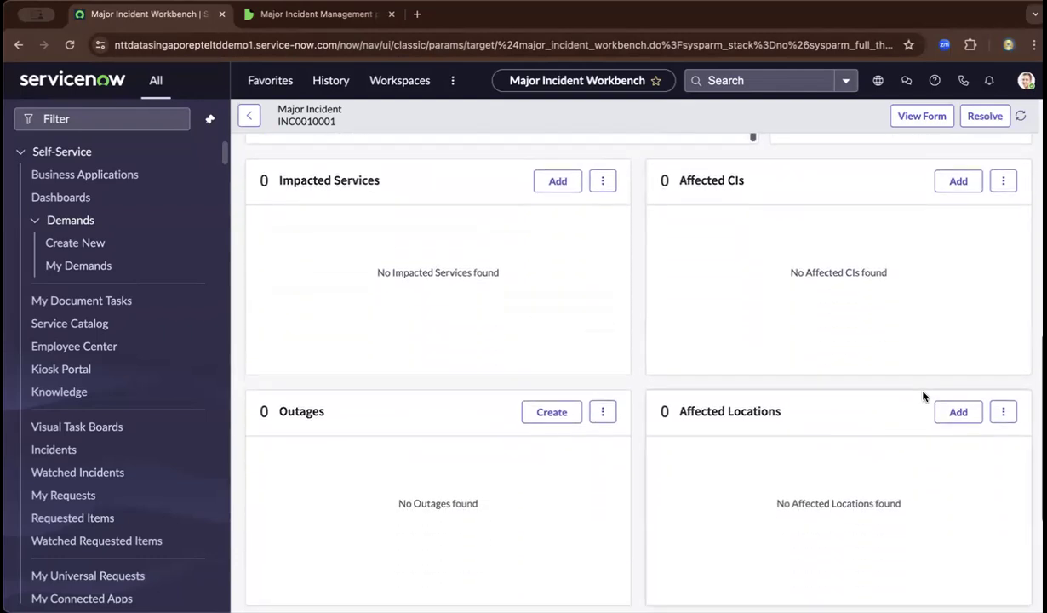
pyautogui.scroll(-2, 883, 381)
pyautogui.scroll(-2, 877, 381)
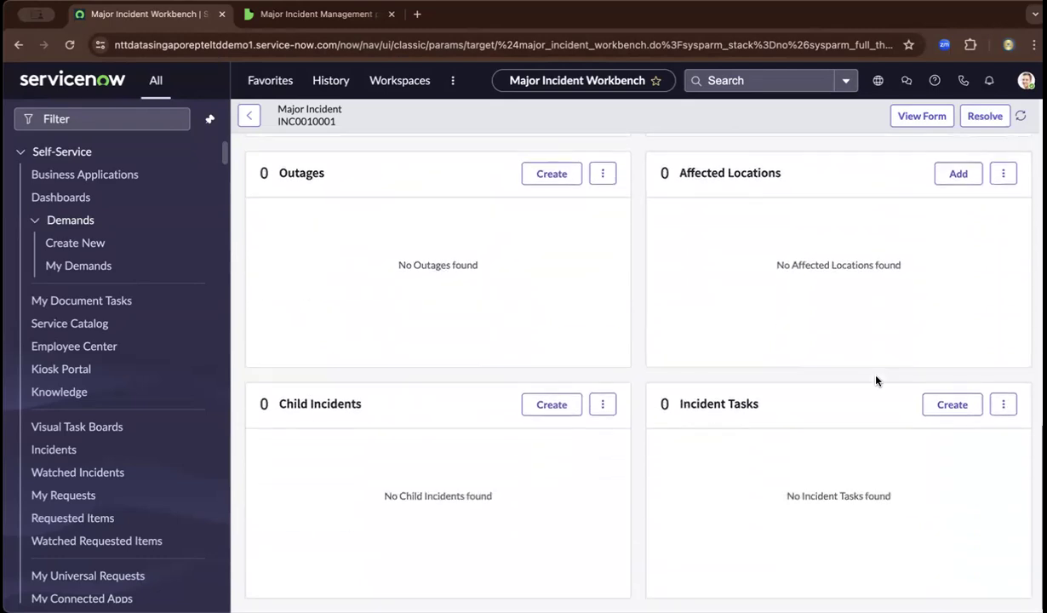
pyautogui.scroll(6, 877, 380)
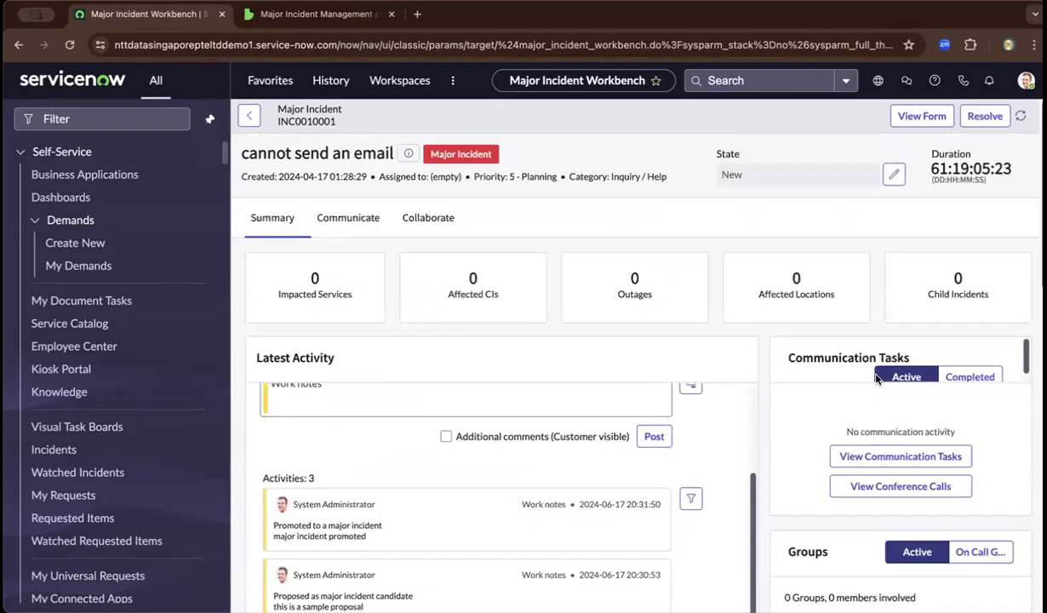
# Step: View the major incident's communication tasks, followed by its collaborative communication tasks, in the workbench
pyautogui.click(350, 217)
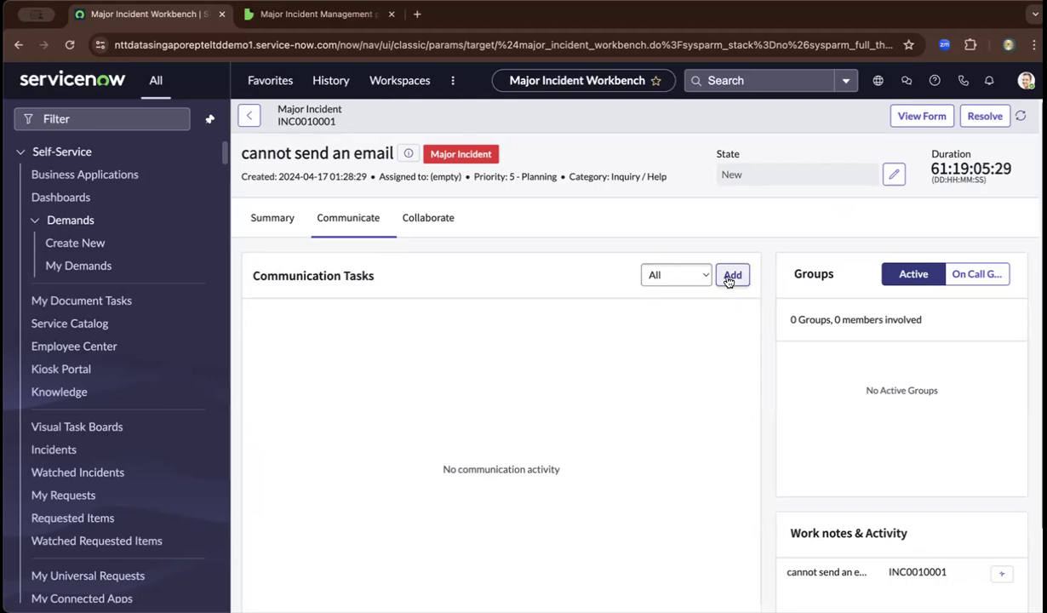
pyautogui.click(441, 218)
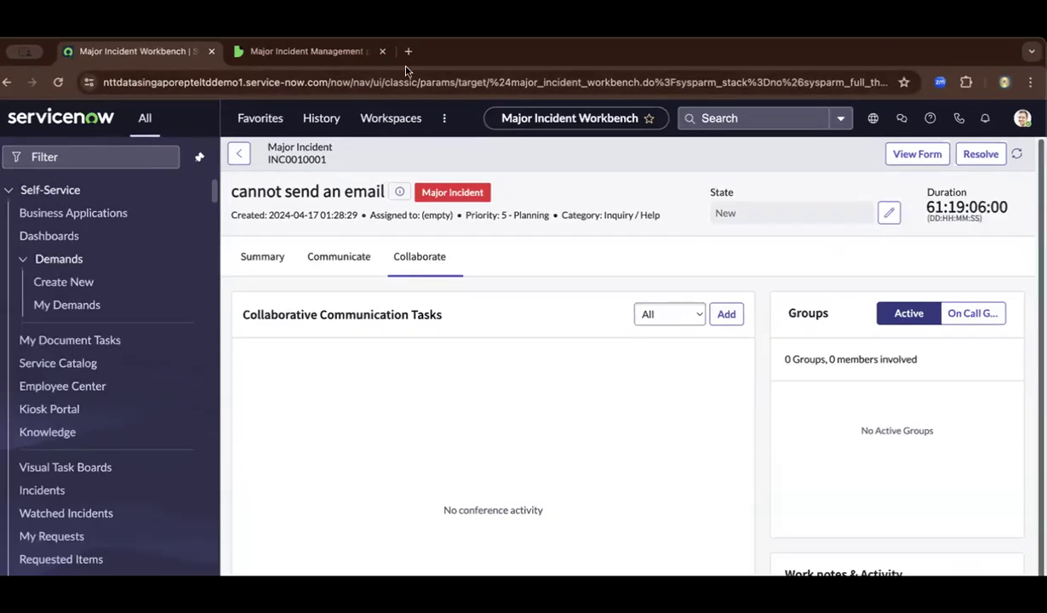
# Step: Switch to the ServiceNow documentation page on the Major Incident Management process and examine the state flow diagram
pyautogui.click(298, 53)
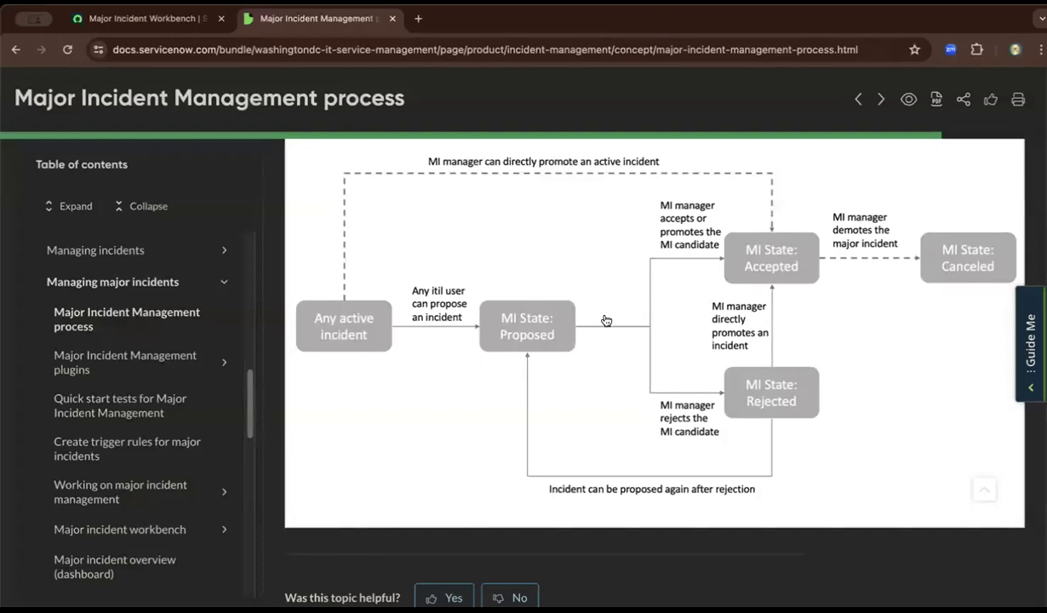
pyautogui.scroll(1, 617, 337)
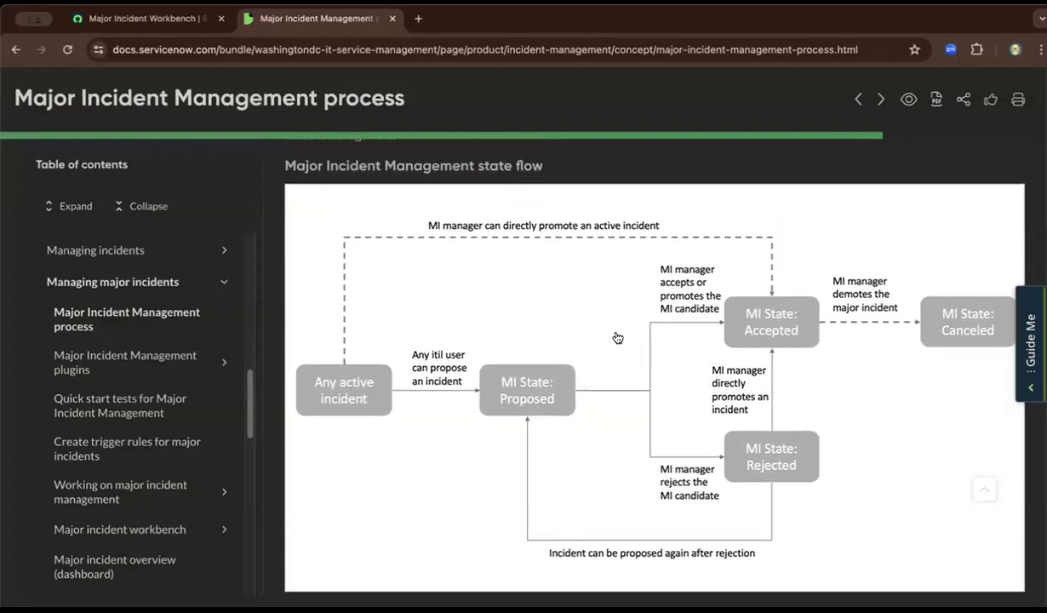